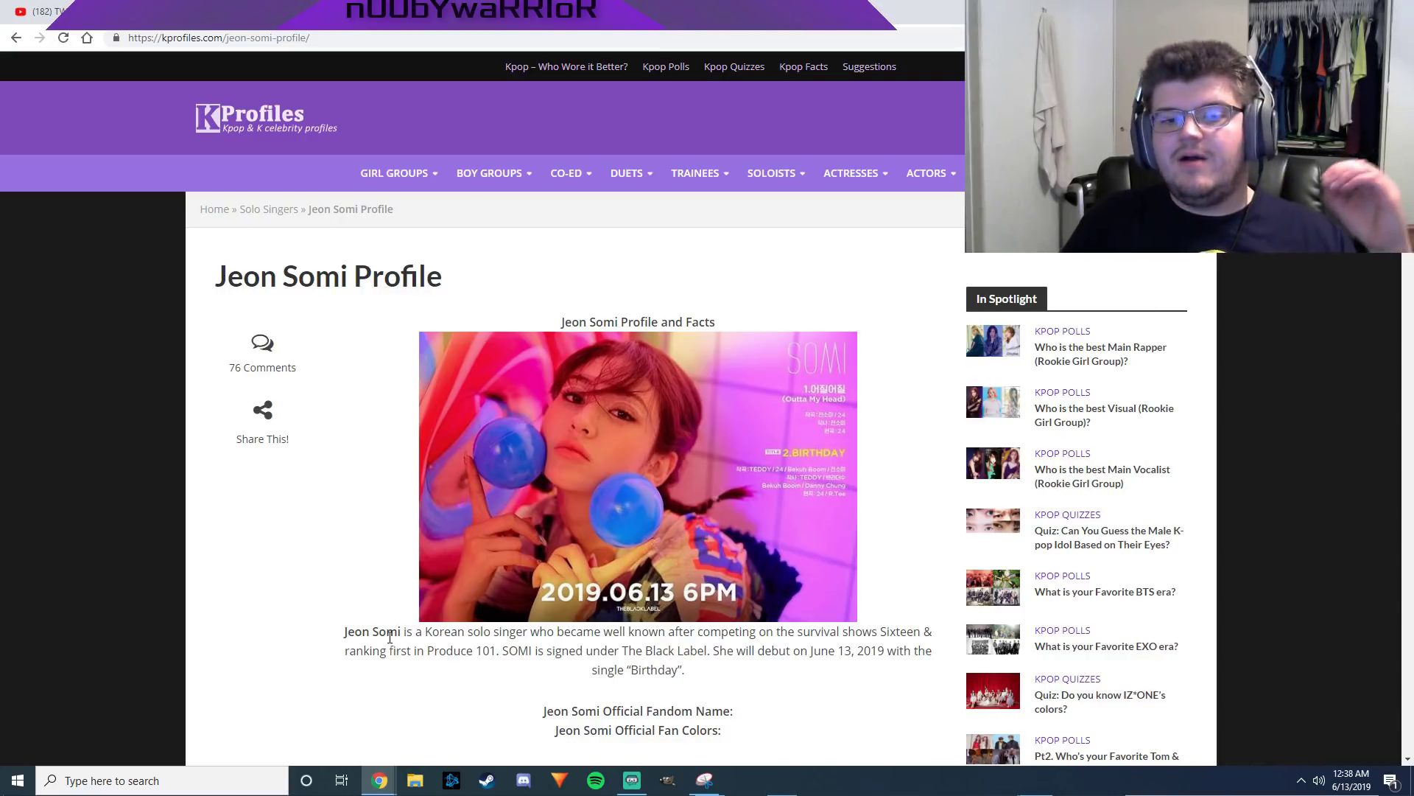
Flip to the r/kpop June 2019 releases wiki listing Somi's single 'Birthday' on the 13th.
{"action": "key", "text": "ctrl+Tab"}
{"action": "key", "text": "ctrl+Tab"}
{"action": "key", "text": "ctrl+shift+Tab"}
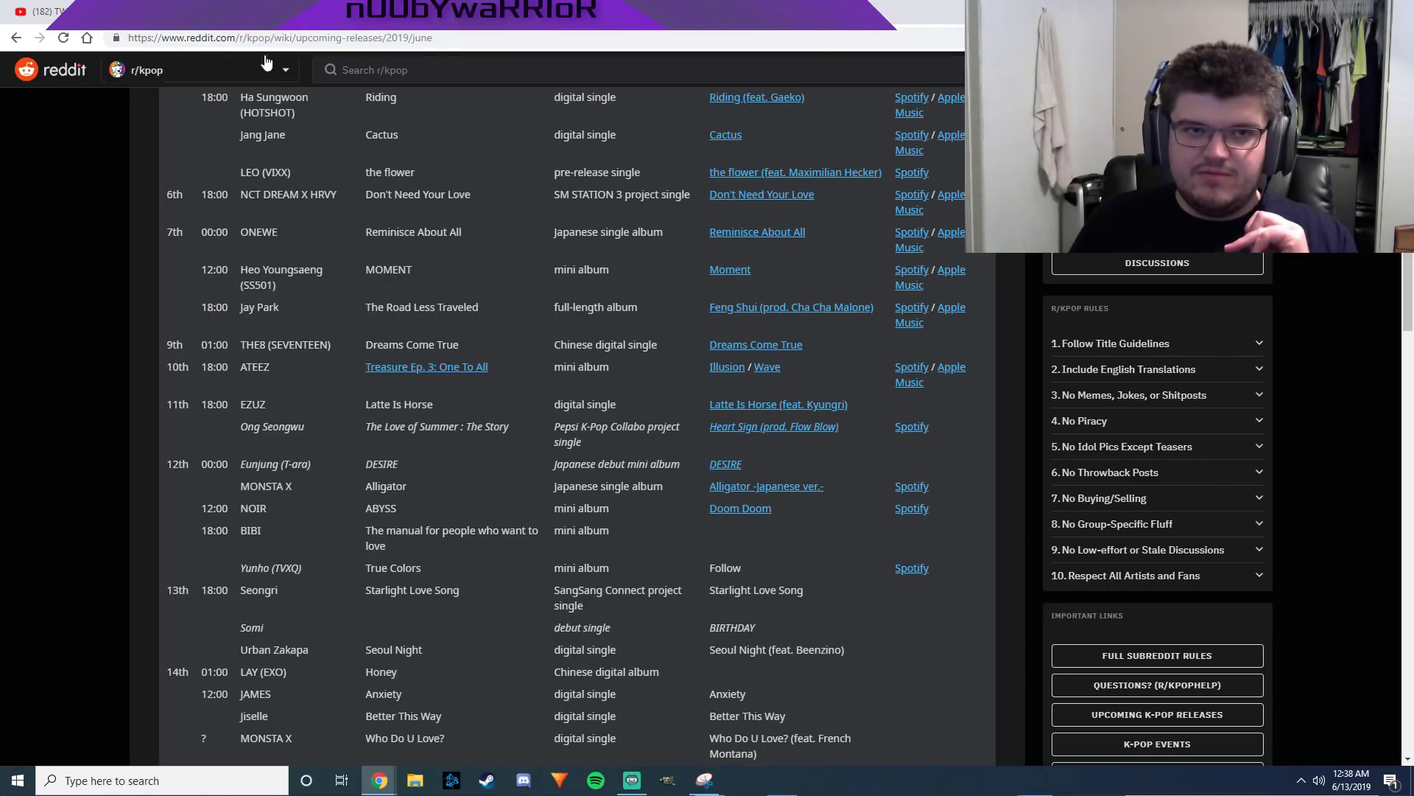
Return to Somi's kprofiles page and bring up the menu for her Instagram link.
{"action": "key", "text": "ctrl+Tab"}
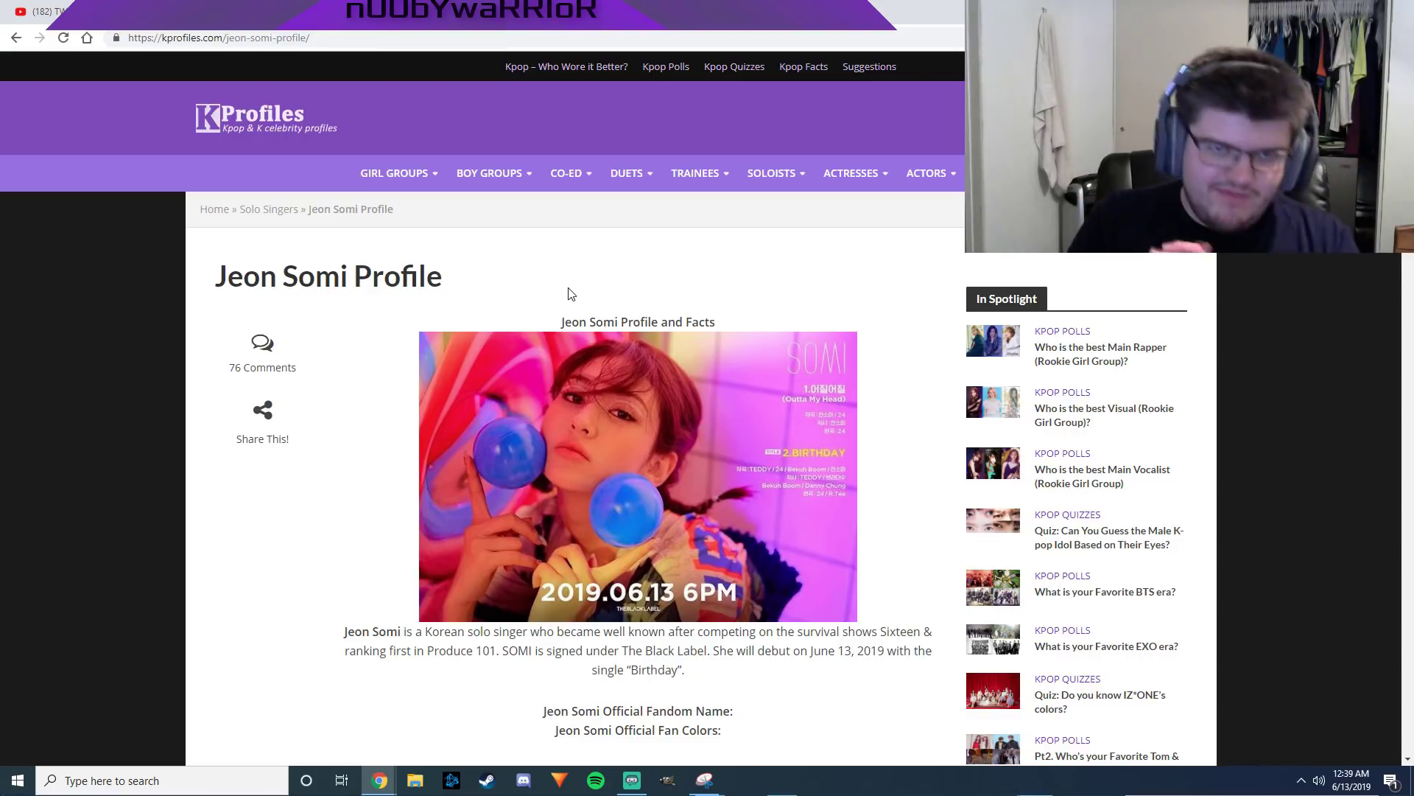
{"action": "scroll", "coordinate": [840, 635], "scroll_direction": "down", "scroll_amount": 1}
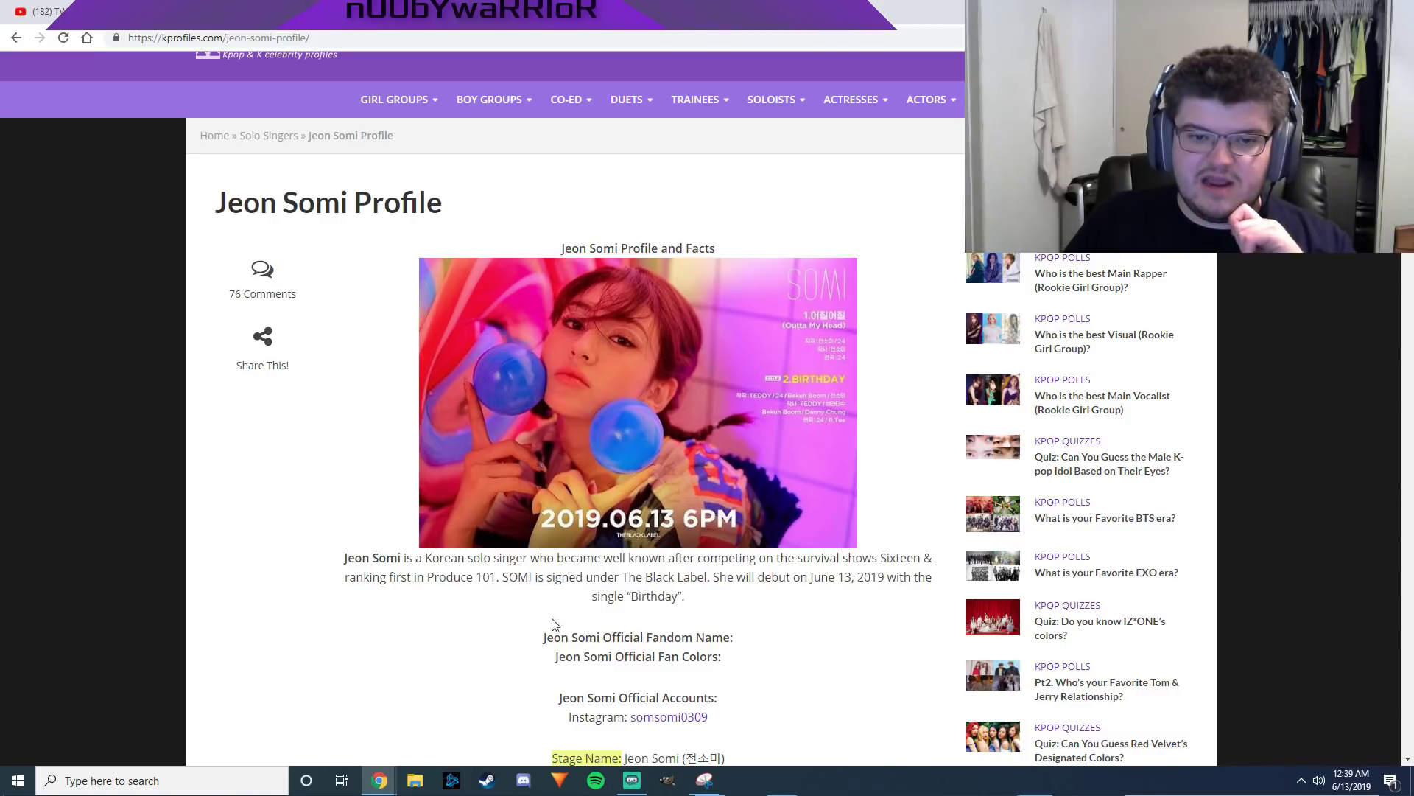
{"action": "scroll", "coordinate": [808, 664], "scroll_direction": "down", "scroll_amount": 1}
{"action": "scroll", "coordinate": [806, 664], "scroll_direction": "down", "scroll_amount": 2}
{"action": "right_click", "coordinate": [679, 501]}
{"action": "left_click", "coordinate": [744, 508]}
{"action": "key", "text": "ctrl+Tab"}
{"action": "mouse_move", "coordinate": [700, 476]}
{"action": "left_click", "coordinate": [696, 461]}
{"action": "left_click", "coordinate": [781, 410]}
{"action": "left_click", "coordinate": [72, 381]}
Scroll down the somsomi0309 grid to the older THEBLACKLABEL audition posts.
{"action": "scroll", "coordinate": [696, 471], "scroll_direction": "down", "scroll_amount": 1}
{"action": "scroll", "coordinate": [648, 600], "scroll_direction": "up", "scroll_amount": 1}
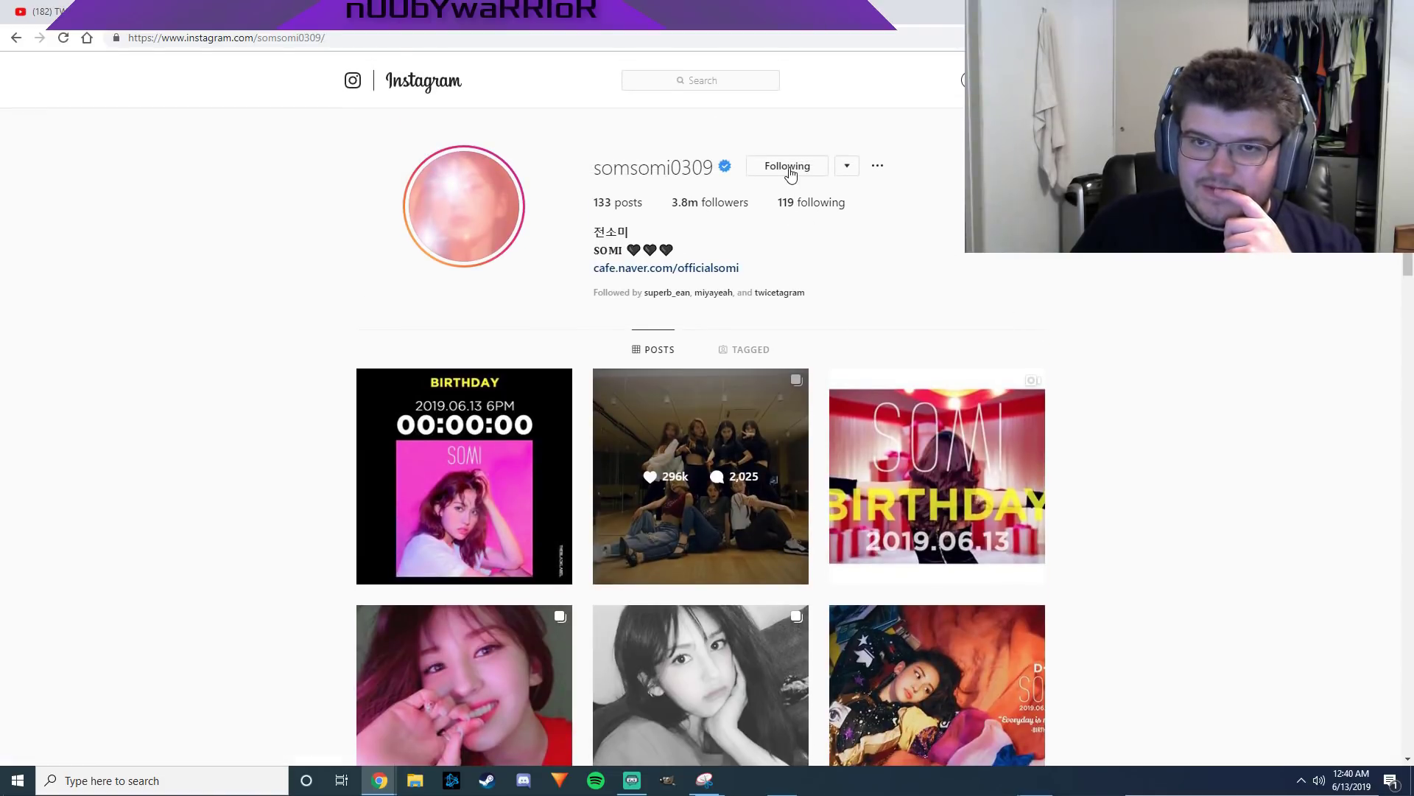
{"action": "scroll", "coordinate": [790, 173], "scroll_direction": "down", "scroll_amount": 4}
{"action": "scroll", "coordinate": [161, 261], "scroll_direction": "down", "scroll_amount": 1}
{"action": "scroll", "coordinate": [47, 337], "scroll_direction": "down", "scroll_amount": 2}
{"action": "scroll", "coordinate": [1089, 530], "scroll_direction": "down", "scroll_amount": 1}
{"action": "scroll", "coordinate": [1119, 530], "scroll_direction": "down", "scroll_amount": 1}
{"action": "scroll", "coordinate": [1134, 534], "scroll_direction": "down", "scroll_amount": 3}
{"action": "scroll", "coordinate": [1144, 536], "scroll_direction": "down", "scroll_amount": 4}
{"action": "scroll", "coordinate": [1168, 554], "scroll_direction": "down", "scroll_amount": 3}
{"action": "scroll", "coordinate": [1171, 561], "scroll_direction": "down", "scroll_amount": 4}
{"action": "scroll", "coordinate": [1181, 572], "scroll_direction": "down", "scroll_amount": 4}
{"action": "scroll", "coordinate": [1198, 575], "scroll_direction": "down", "scroll_amount": 3}
{"action": "scroll", "coordinate": [1200, 575], "scroll_direction": "up", "scroll_amount": 3}
{"action": "scroll", "coordinate": [1196, 575], "scroll_direction": "down", "scroll_amount": 2}
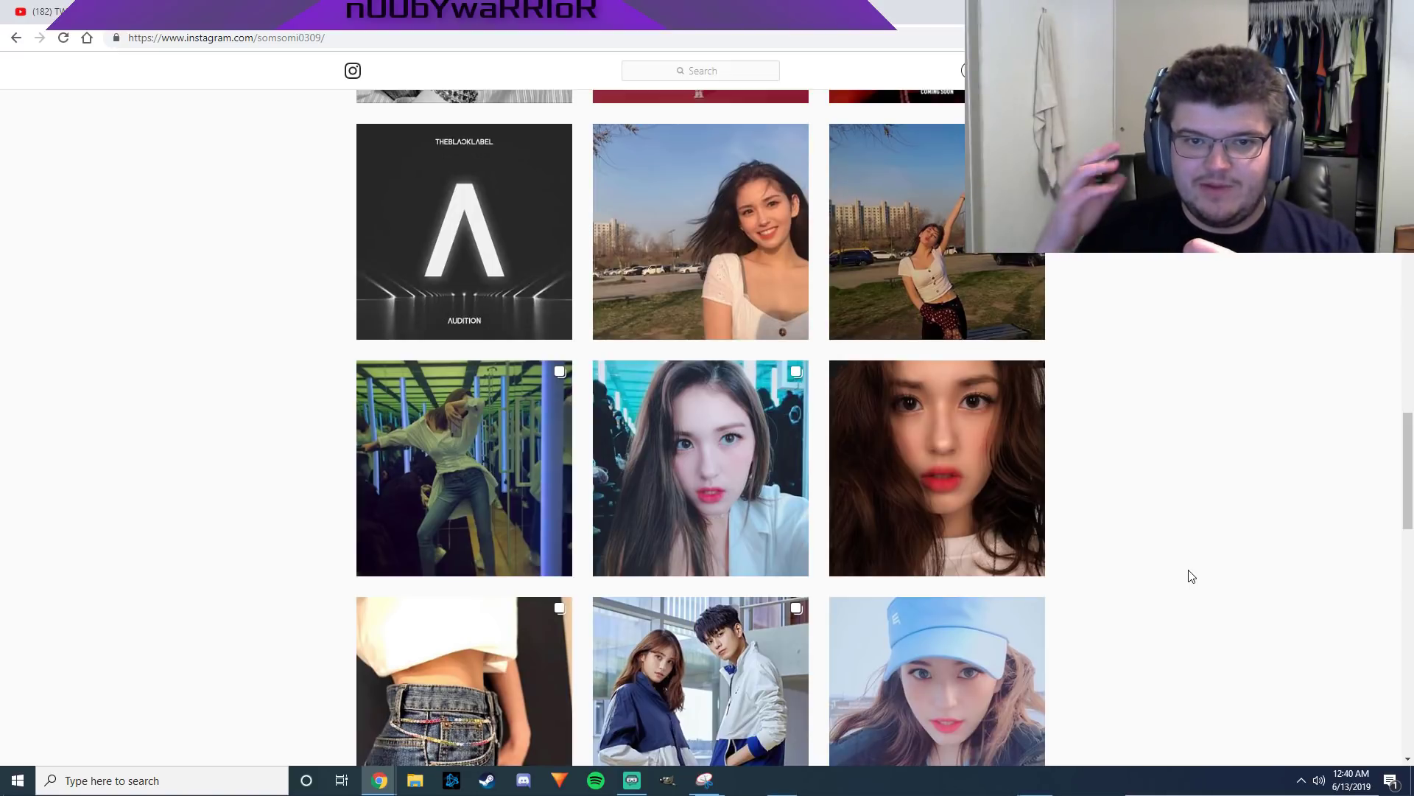
{"action": "scroll", "coordinate": [987, 494], "scroll_direction": "down", "scroll_amount": 1}
{"action": "scroll", "coordinate": [1155, 449], "scroll_direction": "down", "scroll_amount": 3}
{"action": "scroll", "coordinate": [1120, 558], "scroll_direction": "down", "scroll_amount": 2}
{"action": "scroll", "coordinate": [1119, 575], "scroll_direction": "down", "scroll_amount": 3}
{"action": "scroll", "coordinate": [604, 479], "scroll_direction": "up", "scroll_amount": 4}
{"action": "scroll", "coordinate": [700, 589], "scroll_direction": "down", "scroll_amount": 3}
{"action": "scroll", "coordinate": [751, 626], "scroll_direction": "down", "scroll_amount": 4}
{"action": "scroll", "coordinate": [475, 596], "scroll_direction": "down", "scroll_amount": 1}
{"action": "scroll", "coordinate": [689, 627], "scroll_direction": "down", "scroll_amount": 2}
View every photo in the ramen-aisle post, including the sneakers shot, then close it.
{"action": "left_click", "coordinate": [709, 624]}
{"action": "left_click", "coordinate": [782, 410]}
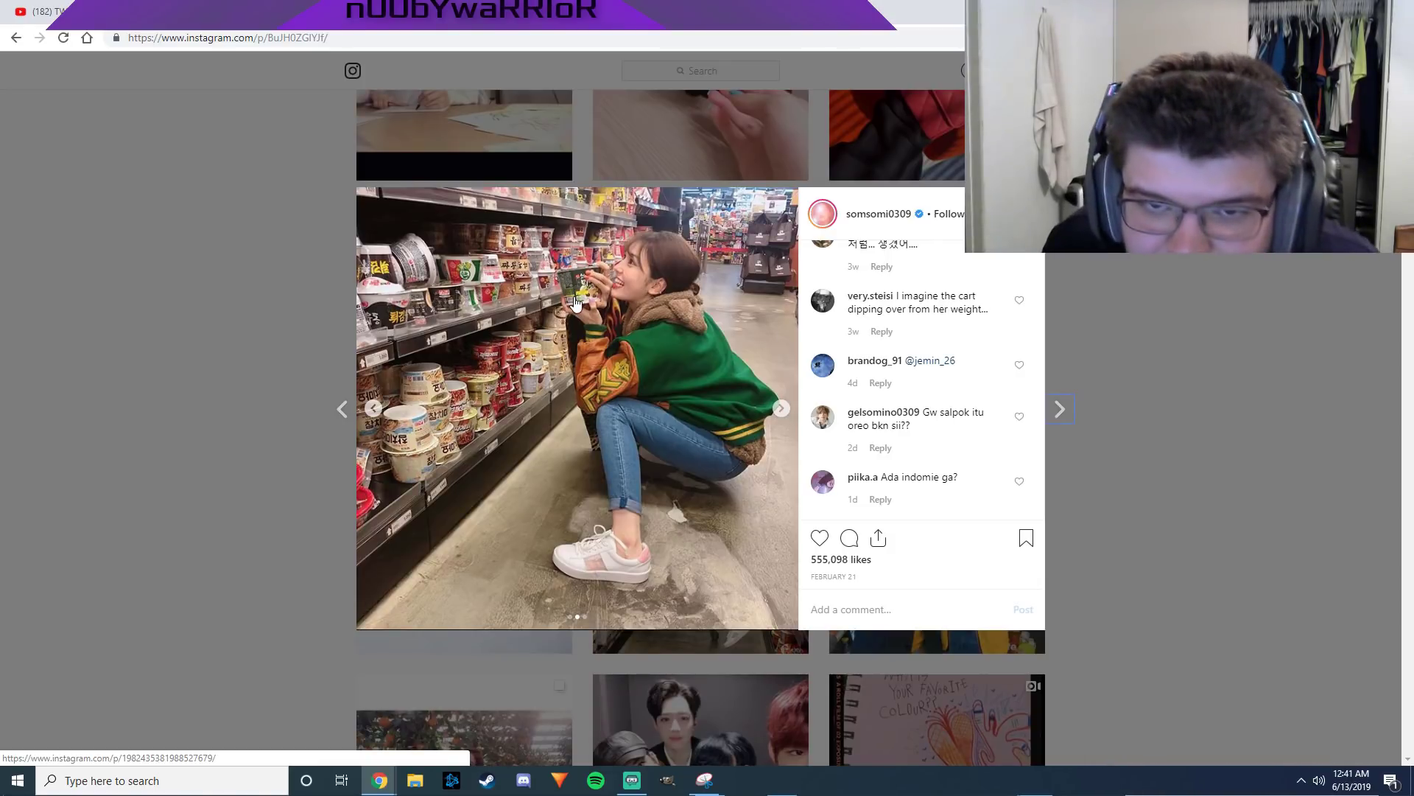
{"action": "left_click", "coordinate": [783, 410]}
{"action": "left_click", "coordinate": [374, 408]}
{"action": "left_click", "coordinate": [781, 409]}
{"action": "left_click", "coordinate": [100, 475]}
Scroll further down the grid to the snowy outdoor and Christmas-tree photos.
{"action": "scroll", "coordinate": [162, 453], "scroll_direction": "down", "scroll_amount": 2}
{"action": "scroll", "coordinate": [161, 456], "scroll_direction": "down", "scroll_amount": 3}
{"action": "scroll", "coordinate": [159, 461], "scroll_direction": "down", "scroll_amount": 1}
{"action": "scroll", "coordinate": [156, 464], "scroll_direction": "down", "scroll_amount": 4}
{"action": "scroll", "coordinate": [156, 465], "scroll_direction": "down", "scroll_amount": 4}
{"action": "scroll", "coordinate": [264, 507], "scroll_direction": "down", "scroll_amount": 3}
{"action": "scroll", "coordinate": [265, 482], "scroll_direction": "down", "scroll_amount": 1}
{"action": "scroll", "coordinate": [264, 481], "scroll_direction": "up", "scroll_amount": 4}
{"action": "scroll", "coordinate": [266, 487], "scroll_direction": "up", "scroll_amount": 6}
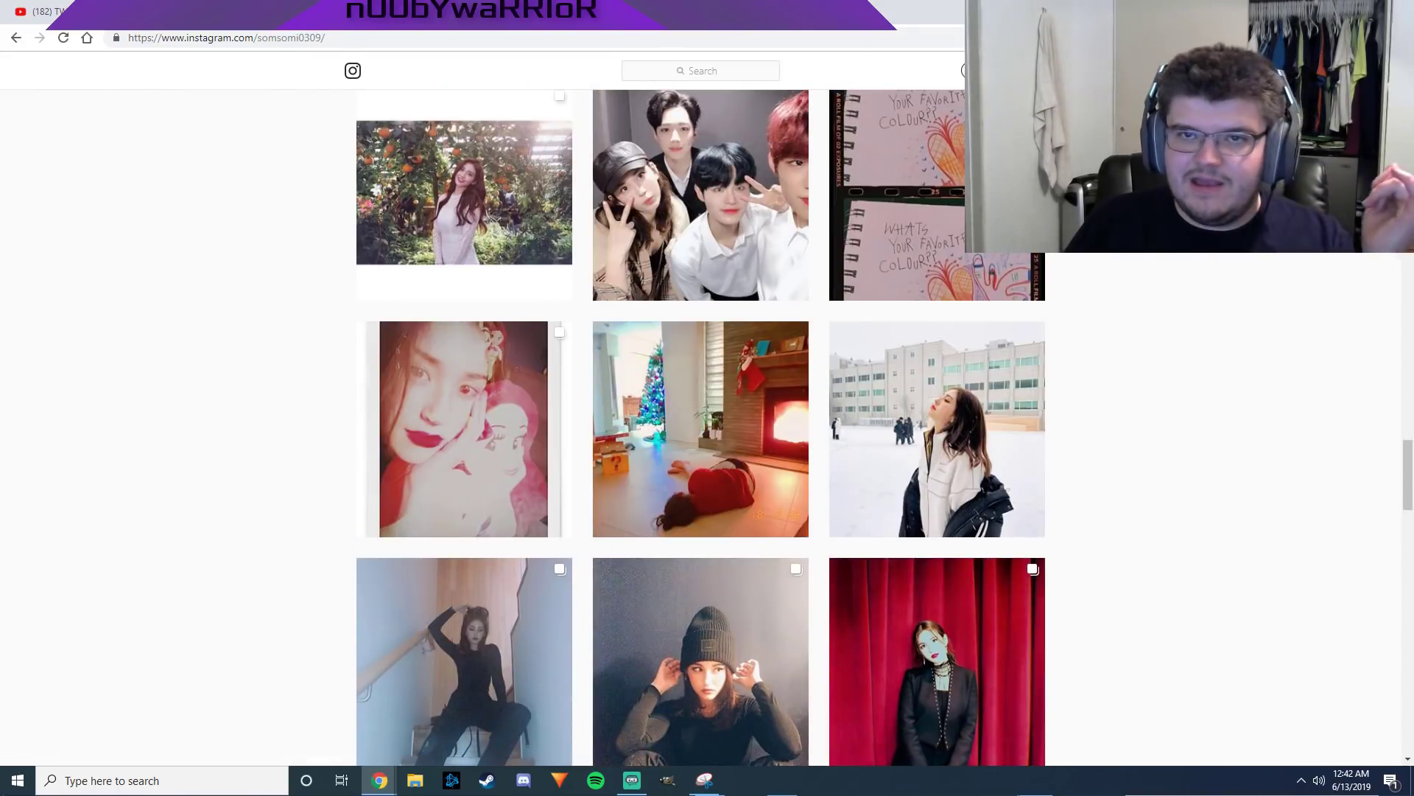
Close Instagram and scroll Somi's kprofiles page to her birthday, birthplace, height and blood type.
{"action": "key", "text": "ctrl+w"}
{"action": "scroll", "coordinate": [570, 672], "scroll_direction": "down", "scroll_amount": 3}
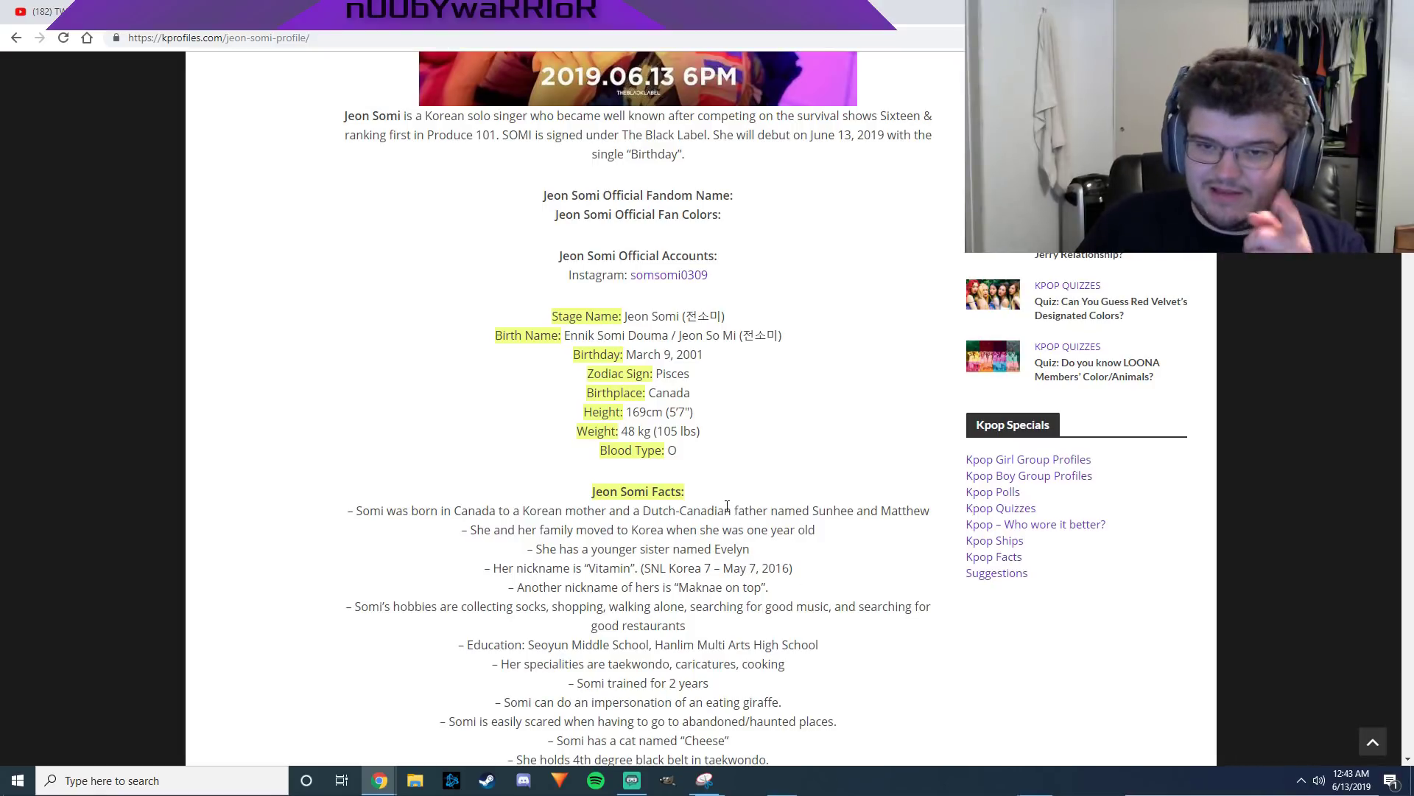
{"action": "scroll", "coordinate": [700, 565], "scroll_direction": "down", "scroll_amount": 1}
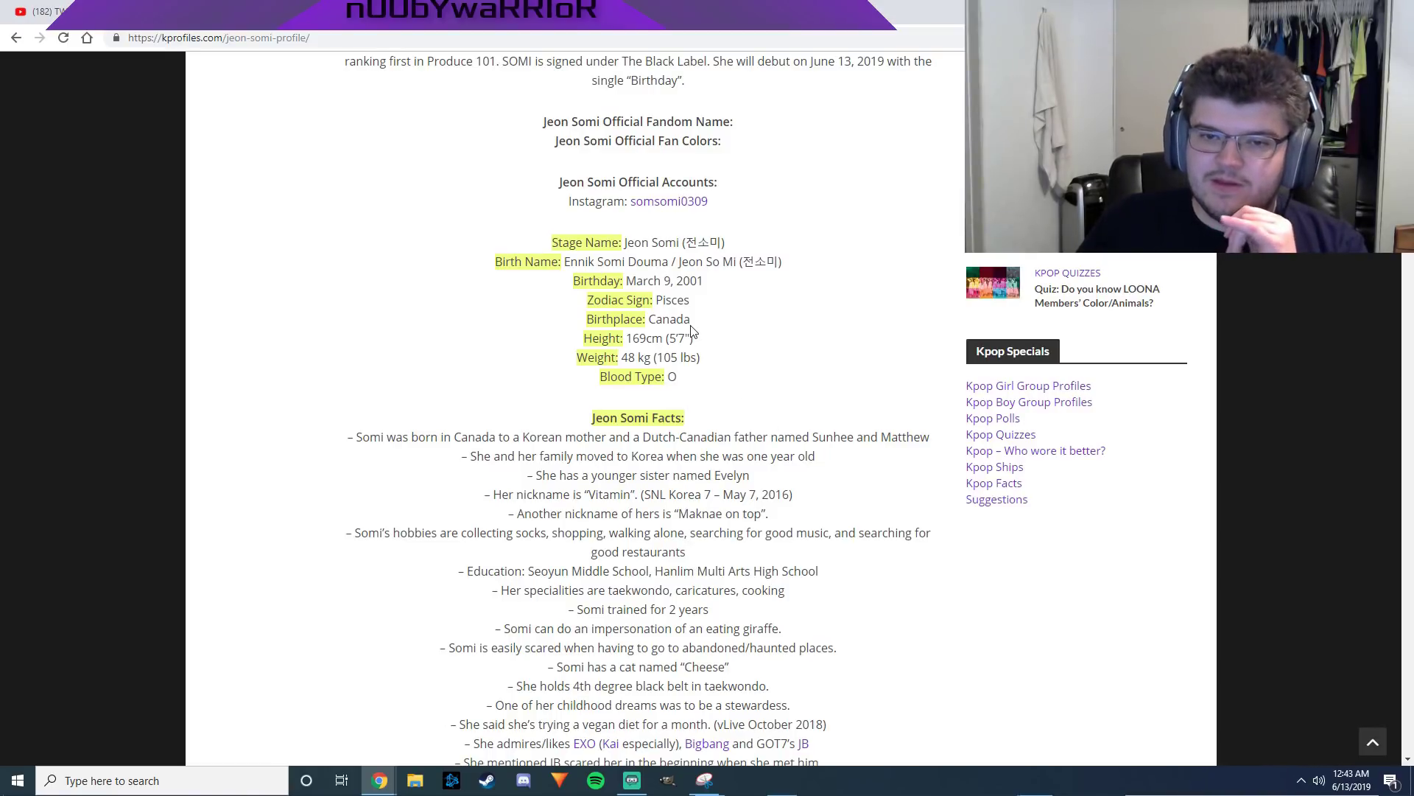
Scroll through Somi's facts down to her friendships with idols from other groups.
{"action": "scroll", "coordinate": [663, 516], "scroll_direction": "down", "scroll_amount": 1}
{"action": "scroll", "coordinate": [700, 471], "scroll_direction": "down", "scroll_amount": 2}
{"action": "scroll", "coordinate": [592, 502], "scroll_direction": "down", "scroll_amount": 1}
{"action": "scroll", "coordinate": [592, 501], "scroll_direction": "down", "scroll_amount": 1}
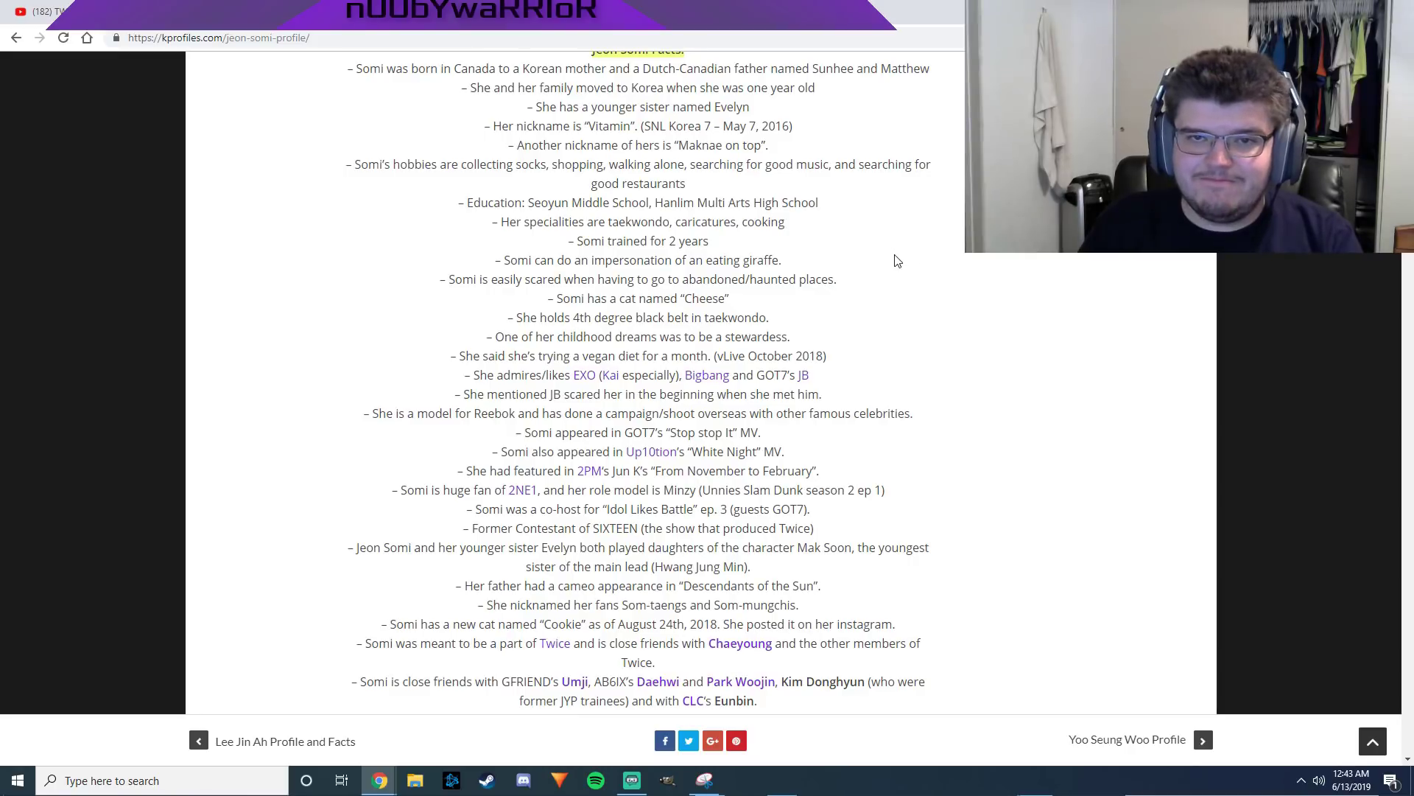
Scroll to Somi's Produce 101 win and I.O.I facts, glancing briefly at the reddit tab.
{"action": "scroll", "coordinate": [689, 359], "scroll_direction": "down", "scroll_amount": 1}
{"action": "scroll", "coordinate": [451, 373], "scroll_direction": "down", "scroll_amount": 1}
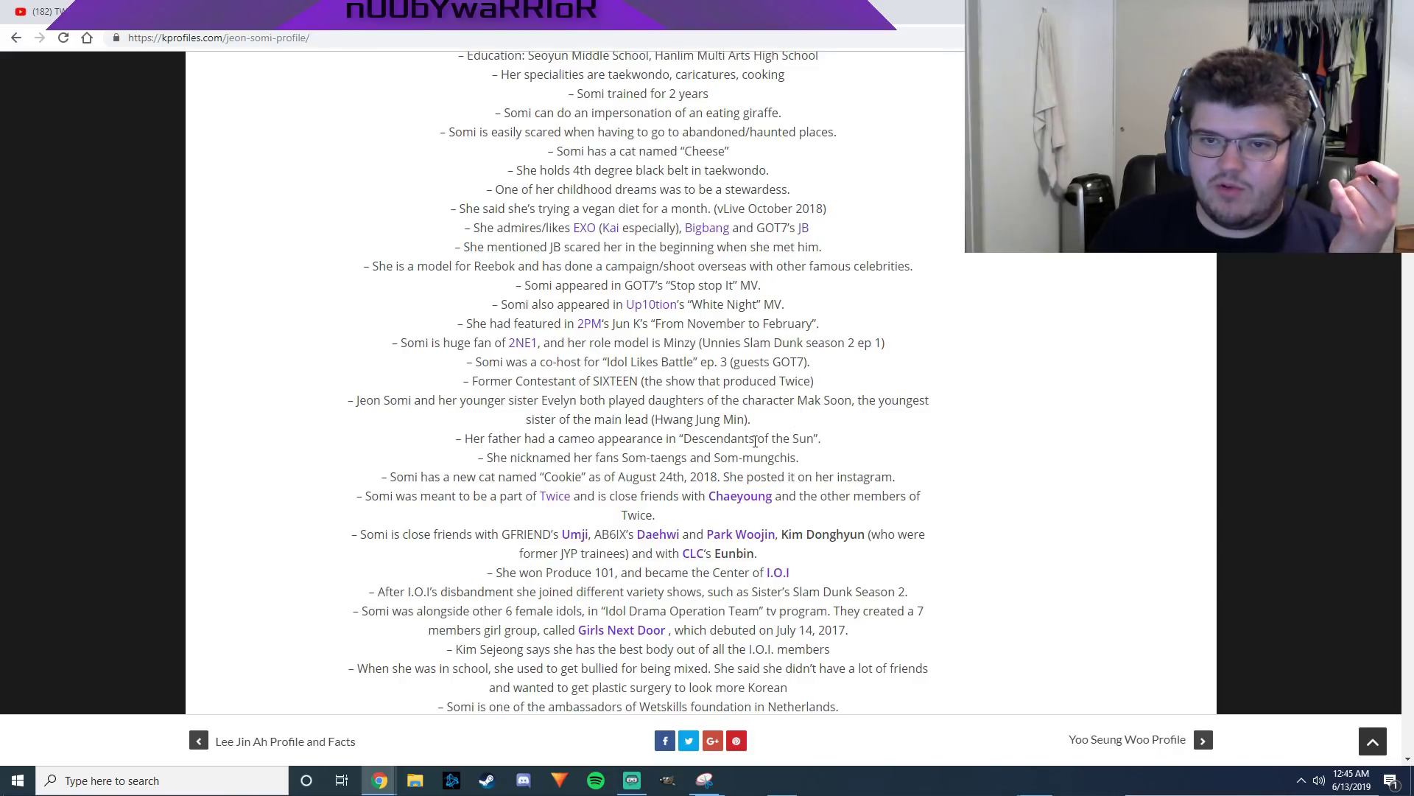
{"action": "left_click", "coordinate": [379, 12]}
{"action": "key", "text": "ctrl+Tab"}
Scroll to Somi's MC facts: The Show, Music Bank in Berlin, Produce 48.
{"action": "scroll", "coordinate": [567, 397], "scroll_direction": "down", "scroll_amount": 1}
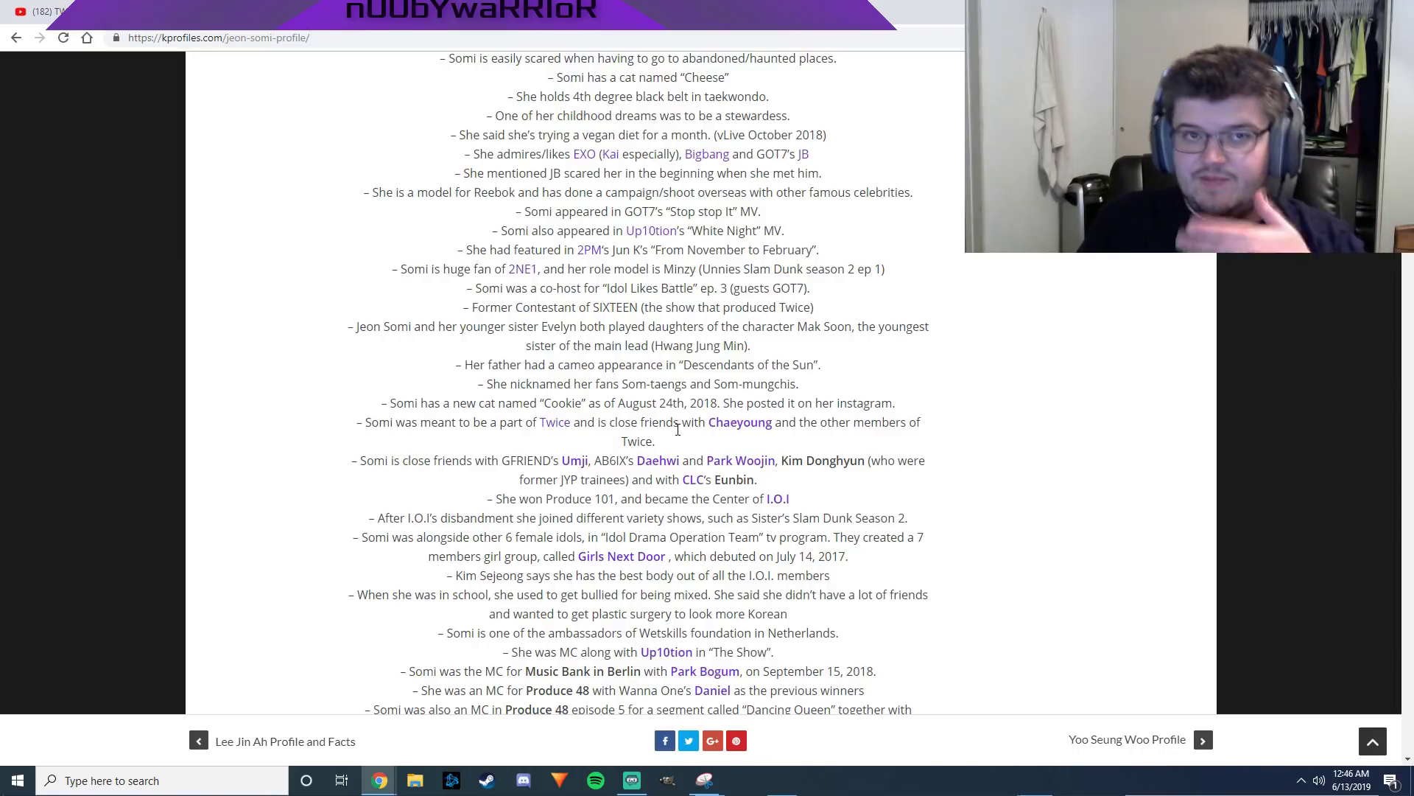
Dismiss the Chaeyoung link menu and scroll past Somi's solo-artist contract news.
{"action": "right_click", "coordinate": [756, 424]}
{"action": "left_click", "coordinate": [844, 360]}
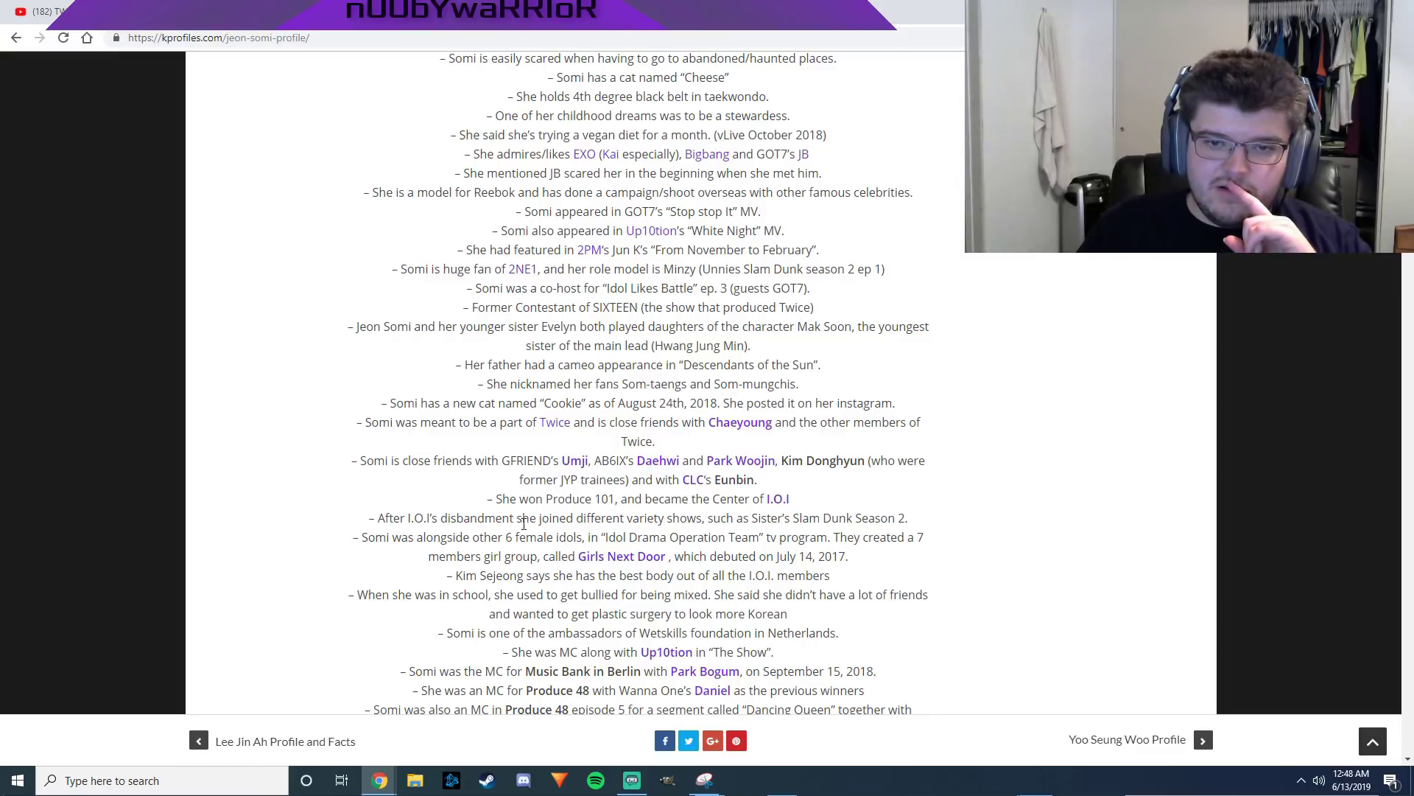
{"action": "scroll", "coordinate": [589, 530], "scroll_direction": "down", "scroll_amount": 1}
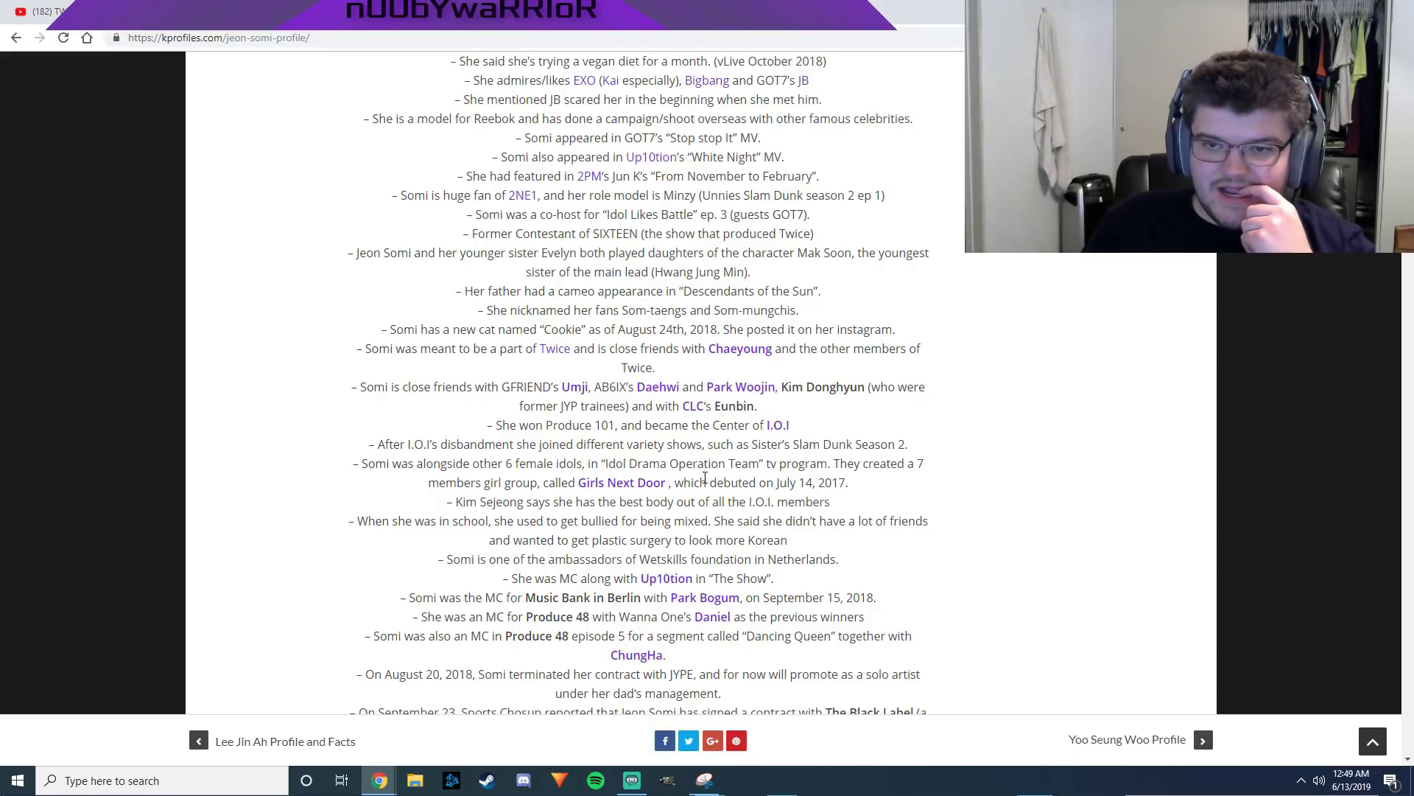
{"action": "scroll", "coordinate": [686, 545], "scroll_direction": "down", "scroll_amount": 1}
Scroll down the facts until the 'How much do you like Jeon Somi?' poll appears.
{"action": "scroll", "coordinate": [638, 465], "scroll_direction": "up", "scroll_amount": 5}
{"action": "scroll", "coordinate": [649, 501], "scroll_direction": "up", "scroll_amount": 5}
{"action": "scroll", "coordinate": [663, 552], "scroll_direction": "up", "scroll_amount": 5}
{"action": "scroll", "coordinate": [677, 596], "scroll_direction": "up", "scroll_amount": 5}
{"action": "scroll", "coordinate": [680, 613], "scroll_direction": "down", "scroll_amount": 5}
{"action": "scroll", "coordinate": [670, 619], "scroll_direction": "up", "scroll_amount": 5}
{"action": "scroll", "coordinate": [663, 623], "scroll_direction": "down", "scroll_amount": 5}
{"action": "scroll", "coordinate": [665, 627], "scroll_direction": "down", "scroll_amount": 5}
{"action": "scroll", "coordinate": [665, 626], "scroll_direction": "down", "scroll_amount": 5}
{"action": "scroll", "coordinate": [666, 626], "scroll_direction": "down", "scroll_amount": 5}
{"action": "scroll", "coordinate": [531, 490], "scroll_direction": "down", "scroll_amount": 1}
{"action": "scroll", "coordinate": [556, 447], "scroll_direction": "down", "scroll_amount": 1}
{"action": "scroll", "coordinate": [743, 492], "scroll_direction": "down", "scroll_amount": 1}
Reveal the remaining 'How much do you like Jeon Somi?' poll options and the VOTE button.
{"action": "scroll", "coordinate": [495, 344], "scroll_direction": "down", "scroll_amount": 1}
{"action": "scroll", "coordinate": [803, 413], "scroll_direction": "down", "scroll_amount": 3}
{"action": "scroll", "coordinate": [738, 480], "scroll_direction": "down", "scroll_amount": 5}
{"action": "scroll", "coordinate": [1082, 496], "scroll_direction": "up", "scroll_amount": 2}
{"action": "scroll", "coordinate": [1061, 516], "scroll_direction": "up", "scroll_amount": 6}
{"action": "scroll", "coordinate": [1035, 547], "scroll_direction": "up", "scroll_amount": 4}
{"action": "scroll", "coordinate": [884, 608], "scroll_direction": "up", "scroll_amount": 10}
{"action": "scroll", "coordinate": [766, 595], "scroll_direction": "up", "scroll_amount": 5}
Scroll back down to the facts list, then ease slightly back up.
{"action": "scroll", "coordinate": [792, 472], "scroll_direction": "down", "scroll_amount": 5}
{"action": "scroll", "coordinate": [837, 514], "scroll_direction": "down", "scroll_amount": 5}
{"action": "scroll", "coordinate": [826, 501], "scroll_direction": "down", "scroll_amount": 4}
{"action": "scroll", "coordinate": [735, 499], "scroll_direction": "down", "scroll_amount": 5}
{"action": "scroll", "coordinate": [735, 503], "scroll_direction": "down", "scroll_amount": 5}
{"action": "scroll", "coordinate": [712, 490], "scroll_direction": "up", "scroll_amount": 5}
{"action": "scroll", "coordinate": [646, 449], "scroll_direction": "up", "scroll_amount": 5}
{"action": "scroll", "coordinate": [758, 349], "scroll_direction": "up", "scroll_amount": 5}
{"action": "scroll", "coordinate": [700, 442], "scroll_direction": "up", "scroll_amount": 4}
{"action": "scroll", "coordinate": [665, 529], "scroll_direction": "up", "scroll_amount": 5}
{"action": "scroll", "coordinate": [632, 537], "scroll_direction": "down", "scroll_amount": 4}
{"action": "scroll", "coordinate": [637, 533], "scroll_direction": "down", "scroll_amount": 4}
Scroll up to the top of the page, showing the June 13 debut poster and introduction.
{"action": "scroll", "coordinate": [768, 518], "scroll_direction": "up", "scroll_amount": 2}
{"action": "scroll", "coordinate": [670, 560], "scroll_direction": "up", "scroll_amount": 5}
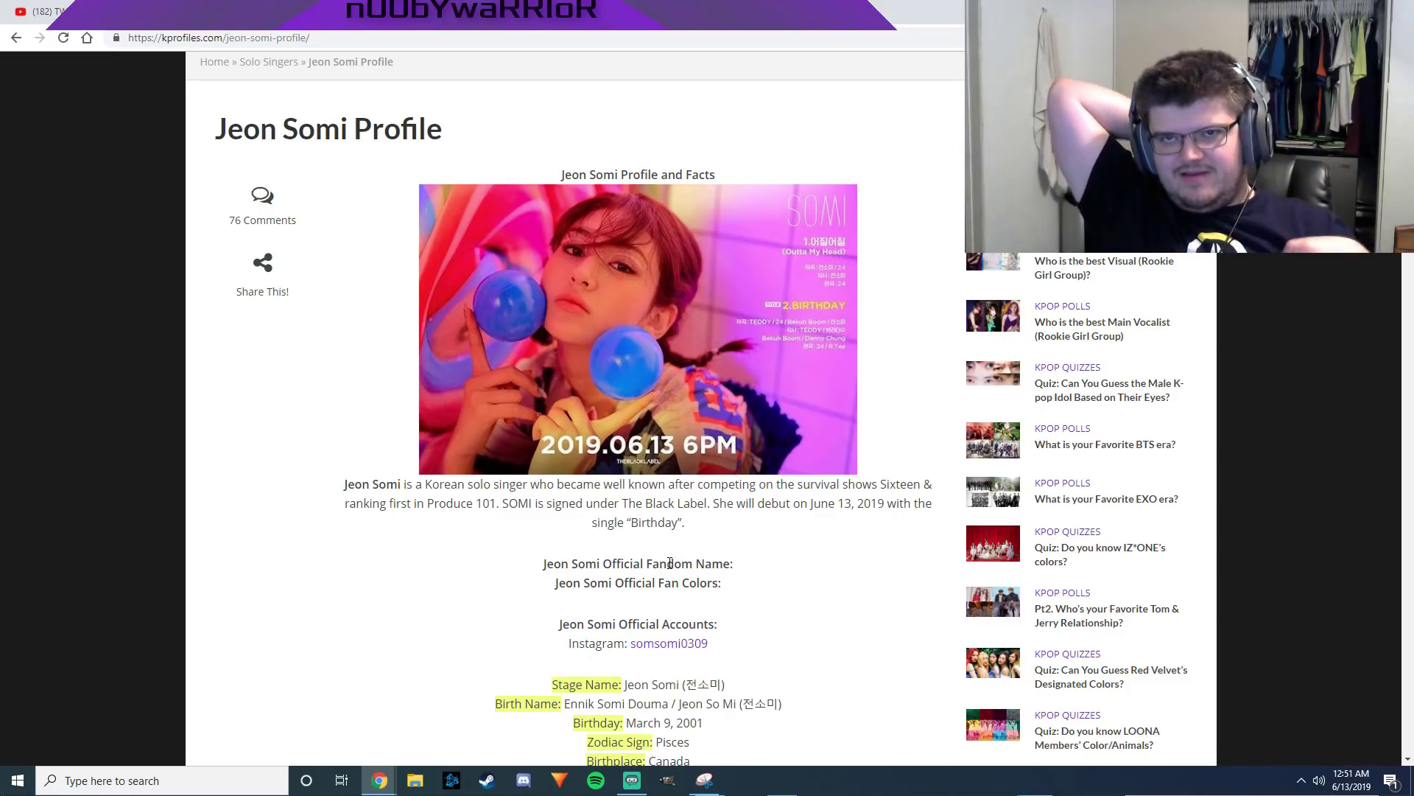